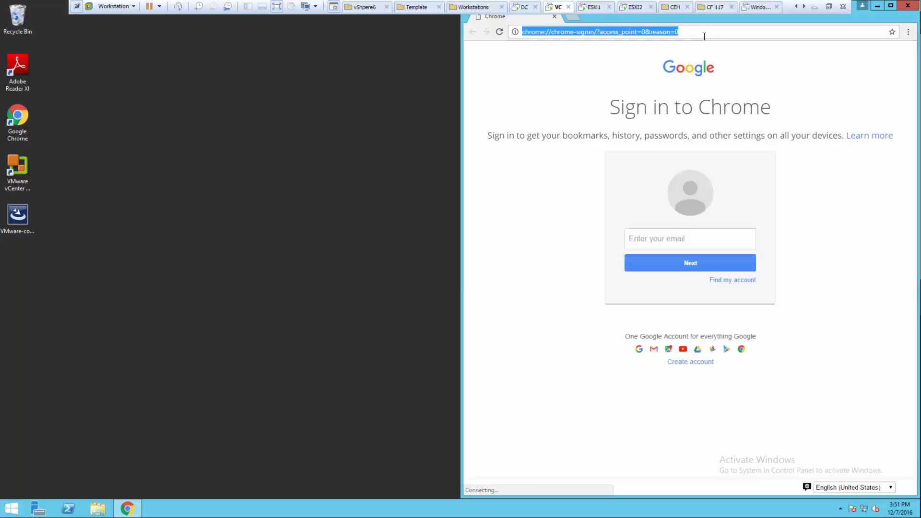
{"action": "type", "text": "http://"}
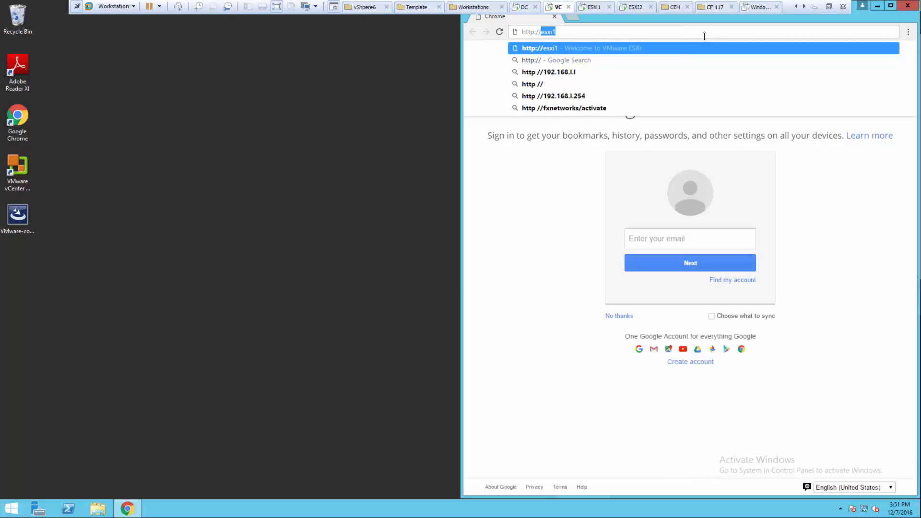
{"action": "key", "text": "Return"}
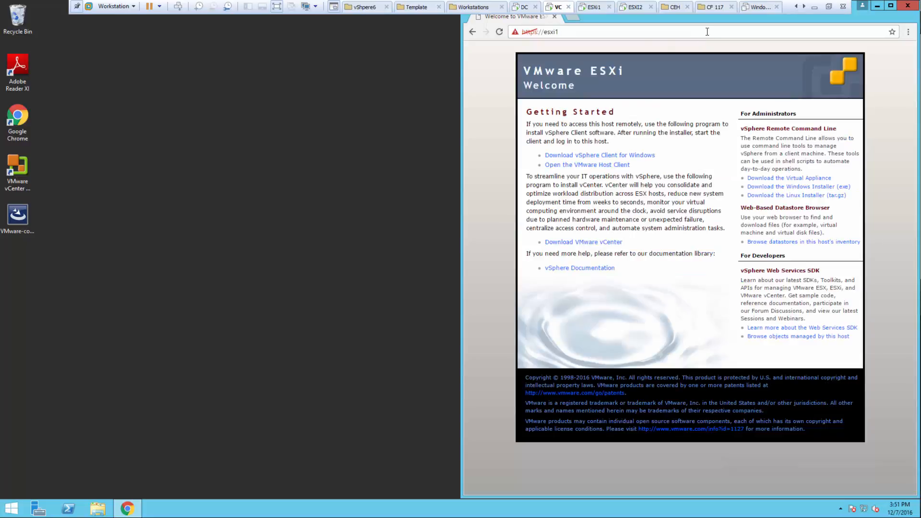
{"action": "left_click", "coordinate": [593, 7]}
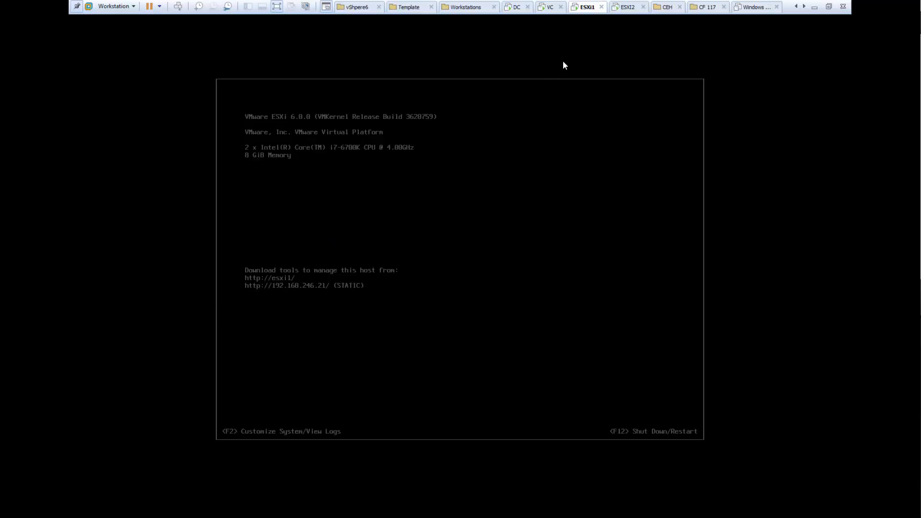
{"action": "left_click", "coordinate": [549, 7]}
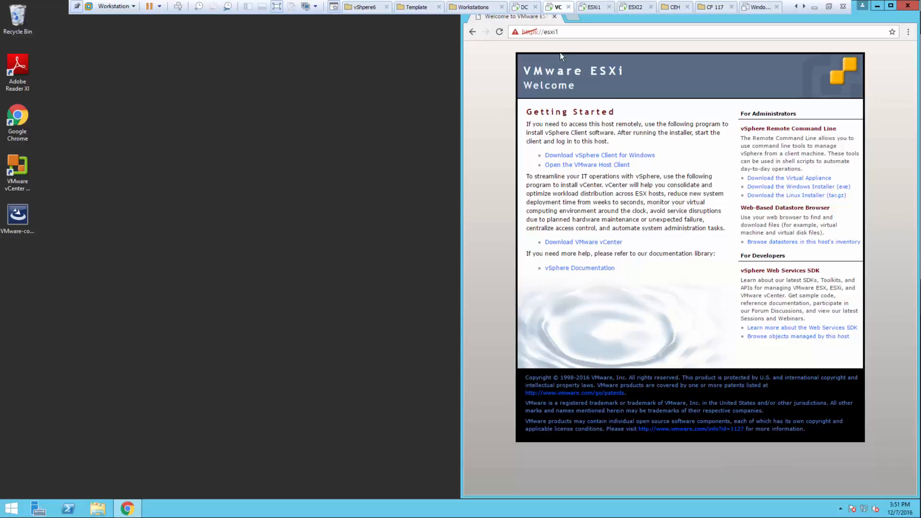
{"action": "left_click", "coordinate": [576, 31]}
{"action": "double_click", "coordinate": [576, 32]}
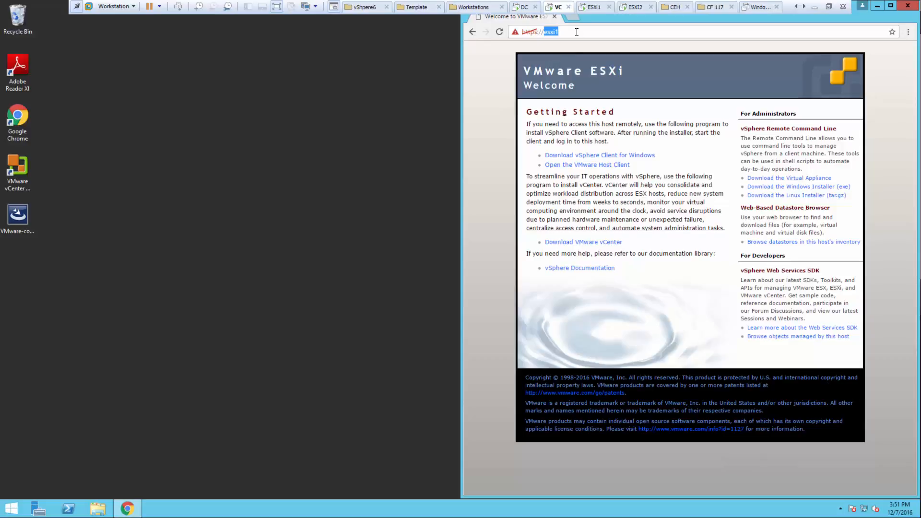
Download the vSphere Client for Windows from the ESXi welcome page and run the downloaded installer.
{"action": "left_click", "coordinate": [592, 158]}
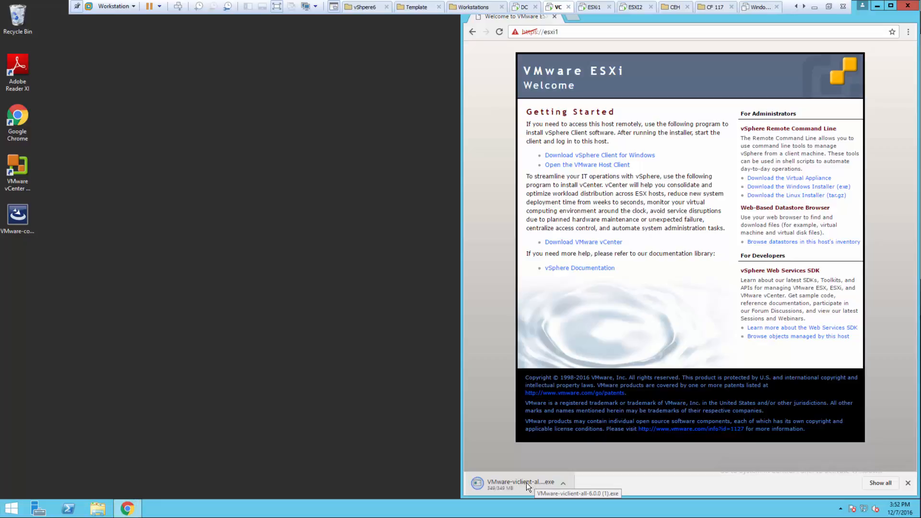
{"action": "left_click", "coordinate": [526, 483]}
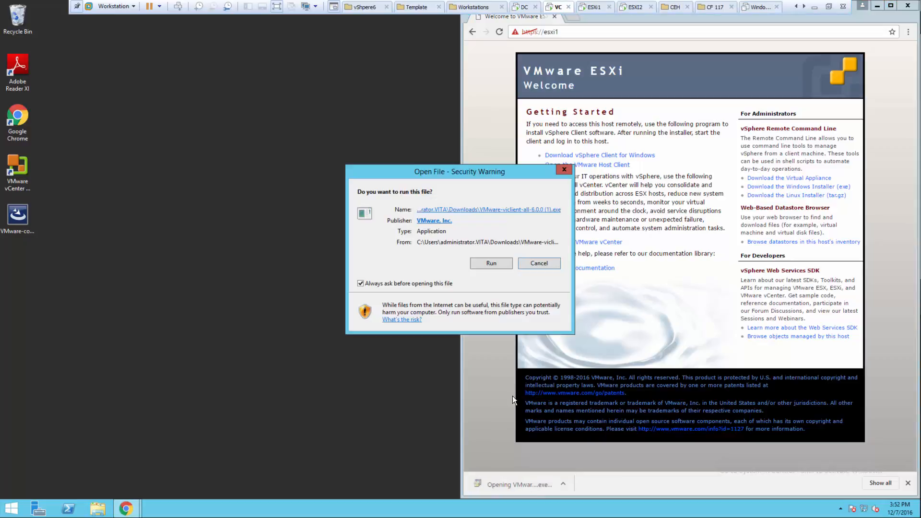
{"action": "left_click", "coordinate": [489, 267]}
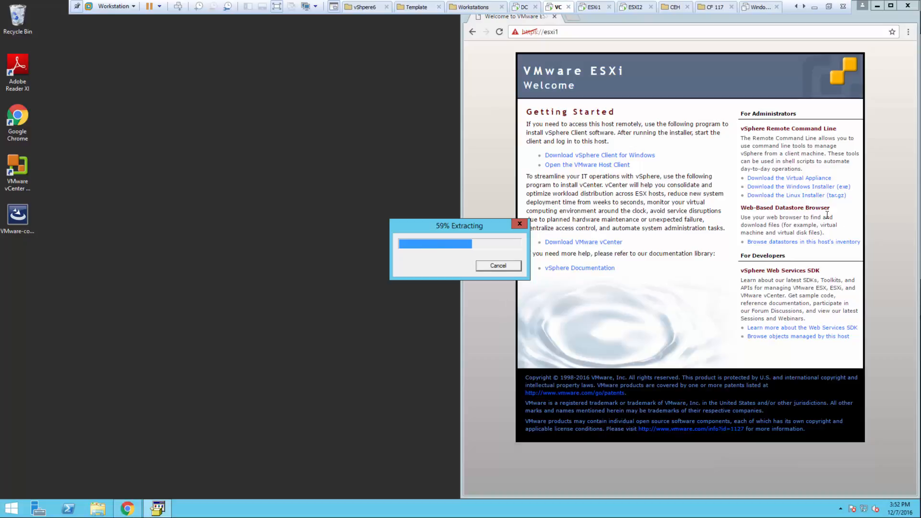
{"action": "left_click_drag", "start_coordinate": [748, 128], "coordinate": [838, 127]}
{"action": "left_click_drag", "start_coordinate": [787, 146], "coordinate": [857, 186]}
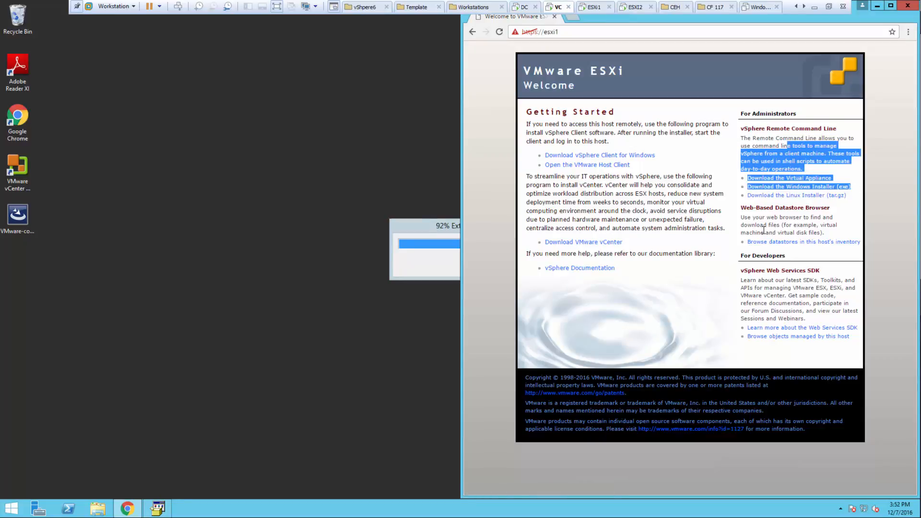
{"action": "left_click", "coordinate": [804, 303]}
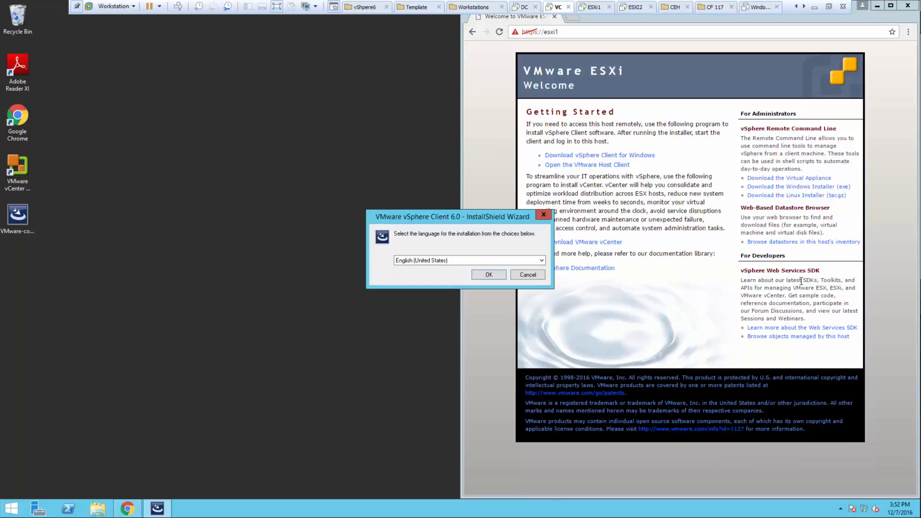
Install VMware vSphere Client 6.0 in English (United States), accepting the license and the default folder, and close the browser.
{"action": "left_click", "coordinate": [489, 274]}
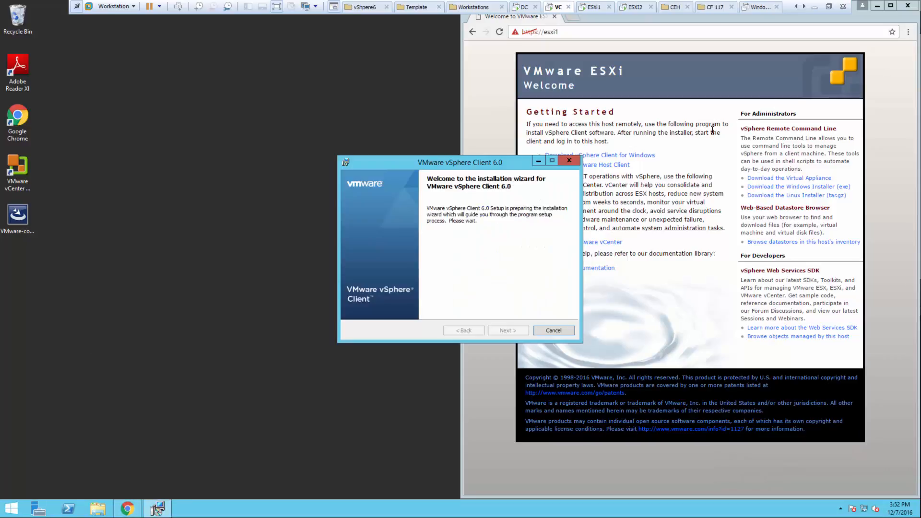
{"action": "left_click", "coordinate": [505, 328]}
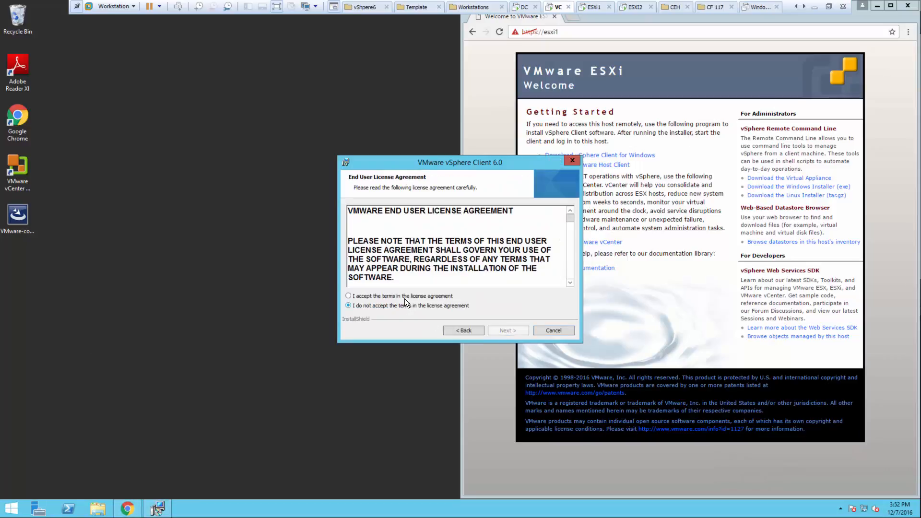
{"action": "left_click", "coordinate": [507, 330]}
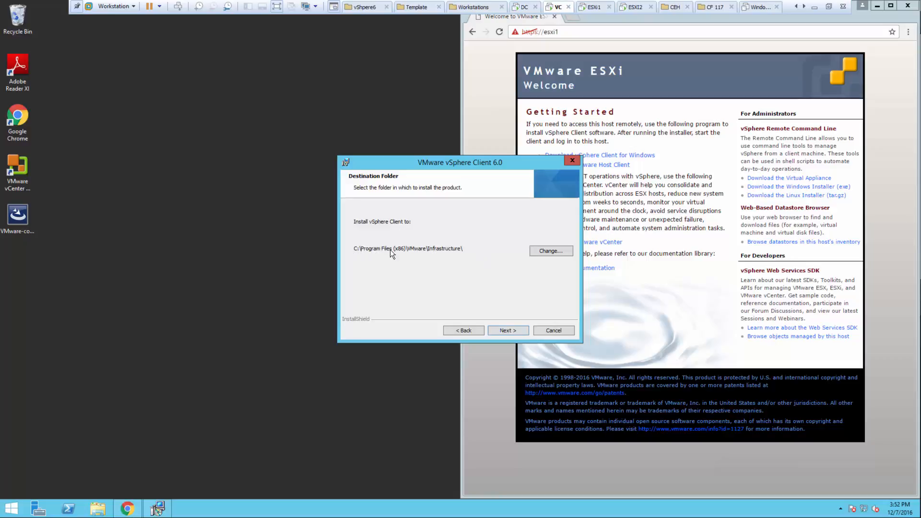
{"action": "left_click", "coordinate": [510, 329]}
{"action": "left_click", "coordinate": [510, 329]}
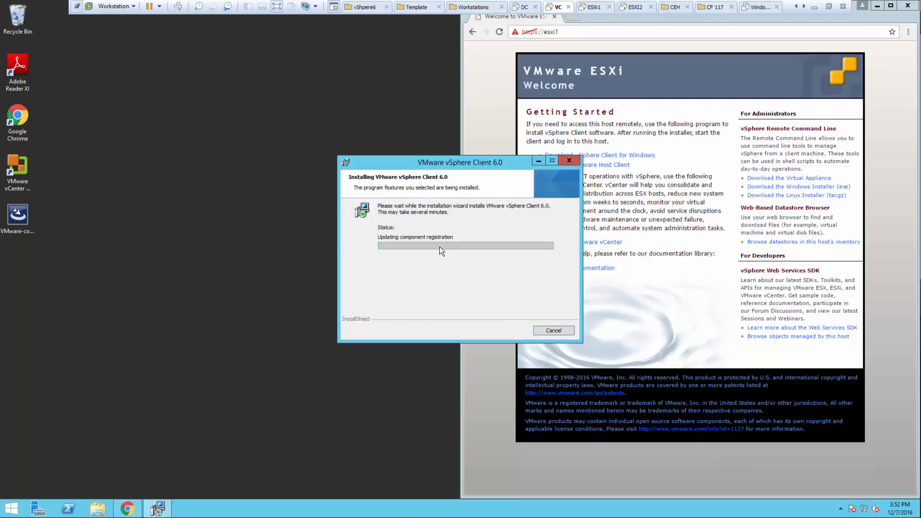
{"action": "left_click", "coordinate": [906, 8]}
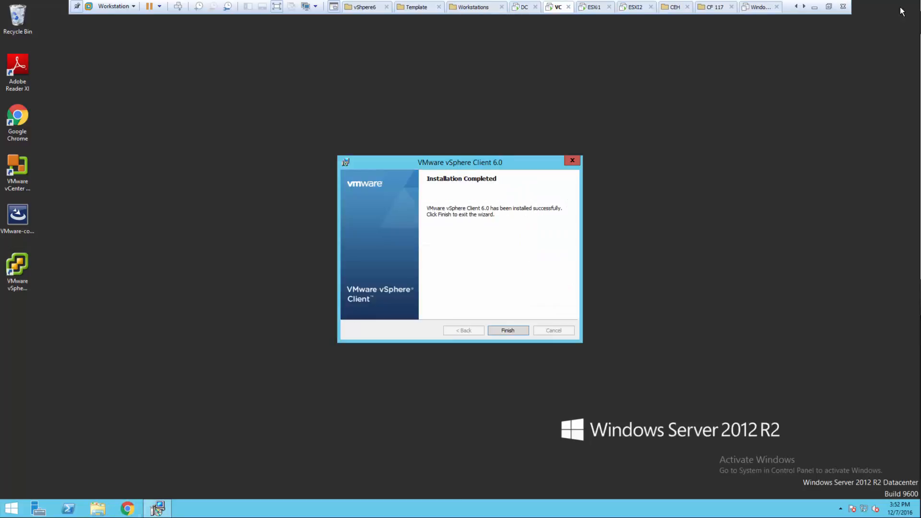
{"action": "left_click", "coordinate": [508, 331]}
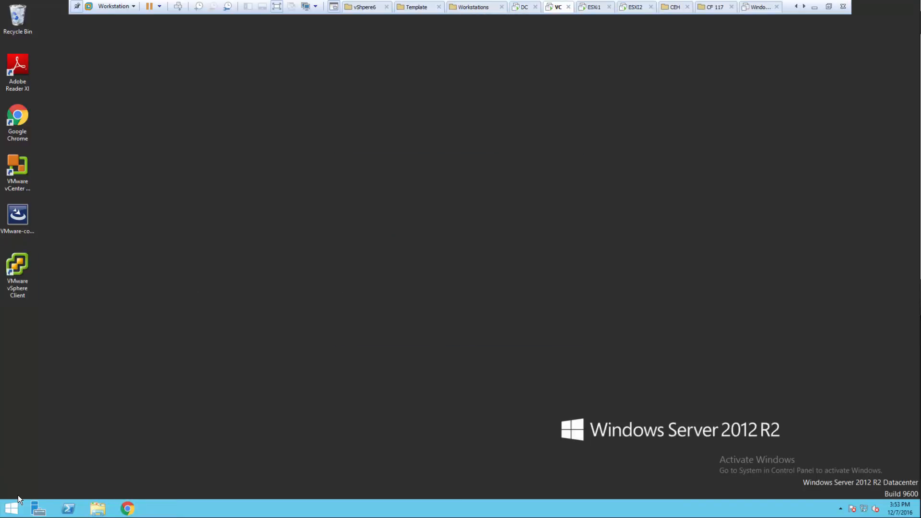
Launch the vSphere Web Client and the desktop vSphere Client, placing the desktop login window beside the browser.
{"action": "left_click", "coordinate": [12, 507]}
{"action": "left_click", "coordinate": [221, 150]}
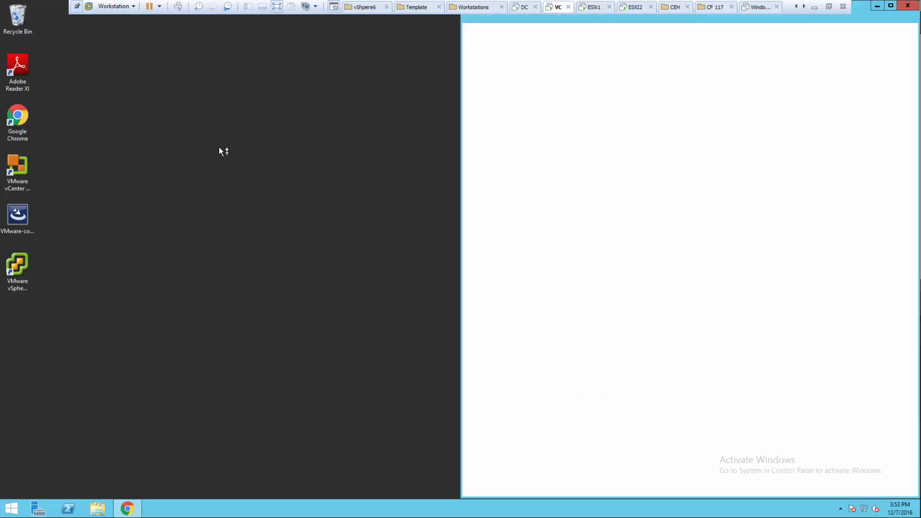
{"action": "double_click", "coordinate": [13, 285]}
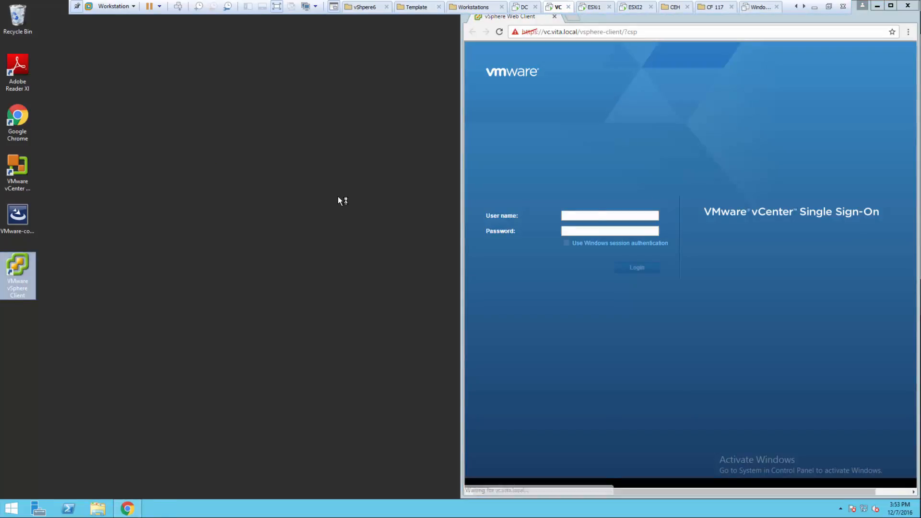
{"action": "left_click_drag", "start_coordinate": [108, 377], "coordinate": [257, 143]}
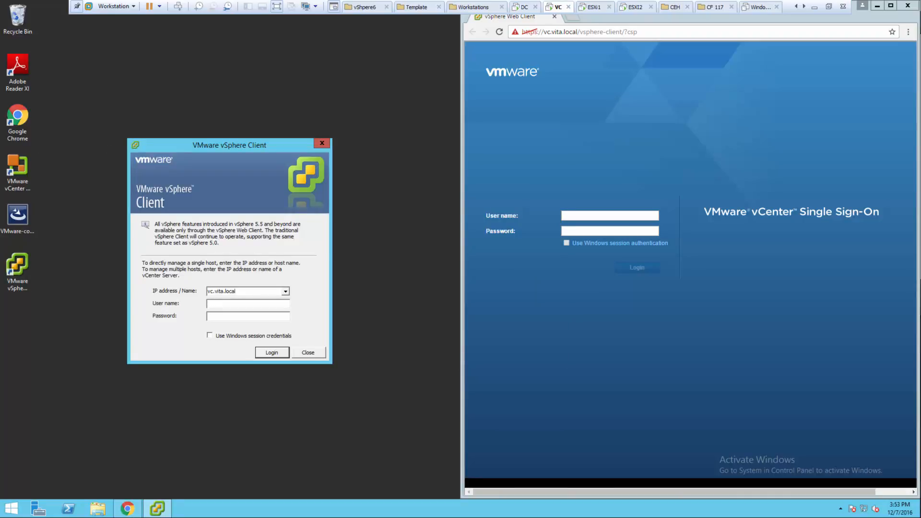
Log in to both vSphere clients with the Windows session credentials, using vc.vita.local on the desktop and ignoring its certificate warning.
{"action": "left_click", "coordinate": [209, 335]}
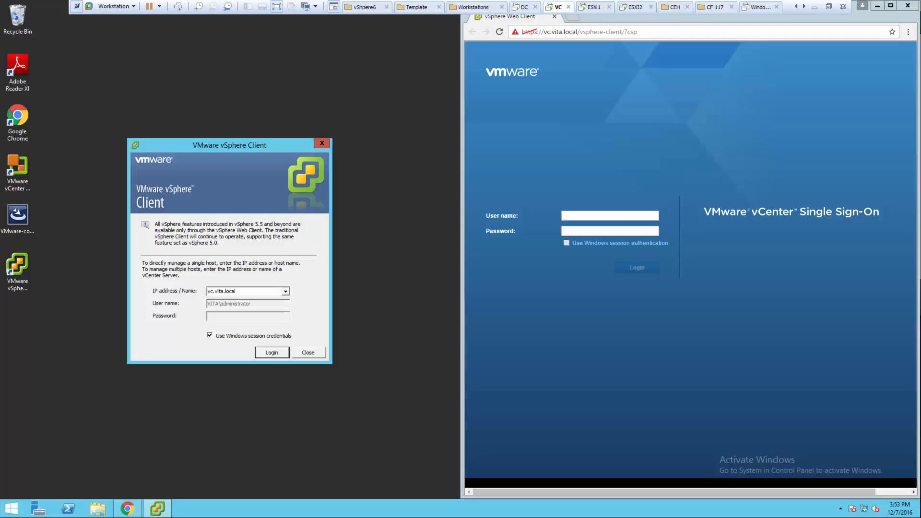
{"action": "left_click", "coordinate": [567, 243]}
{"action": "left_click", "coordinate": [636, 268]}
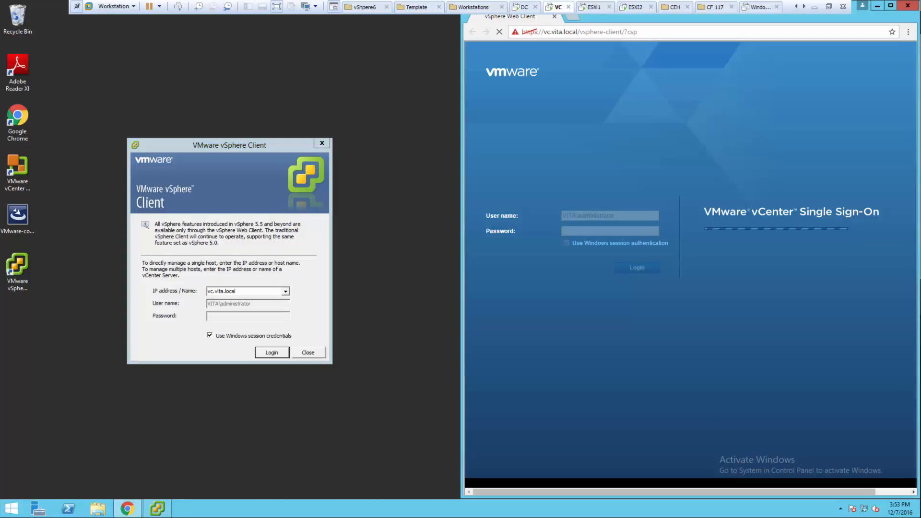
{"action": "left_click", "coordinate": [272, 352]}
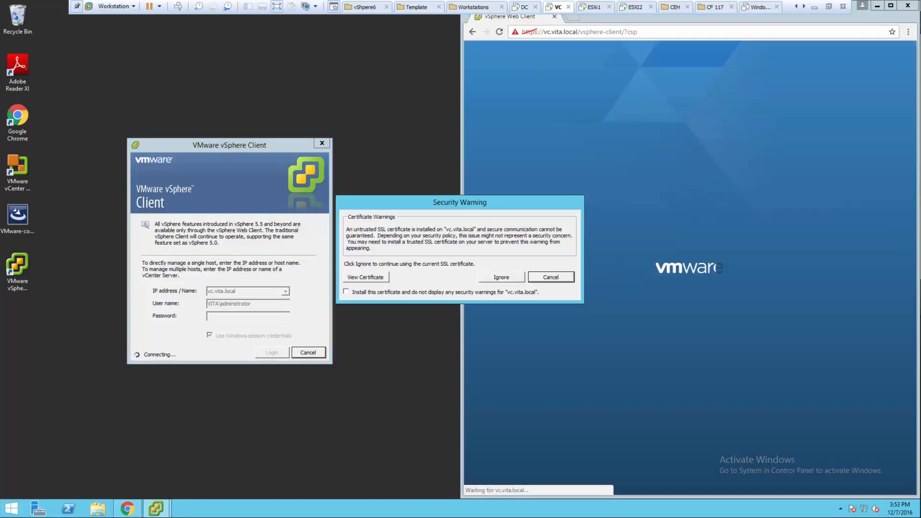
{"action": "left_click_drag", "start_coordinate": [449, 203], "coordinate": [221, 170]}
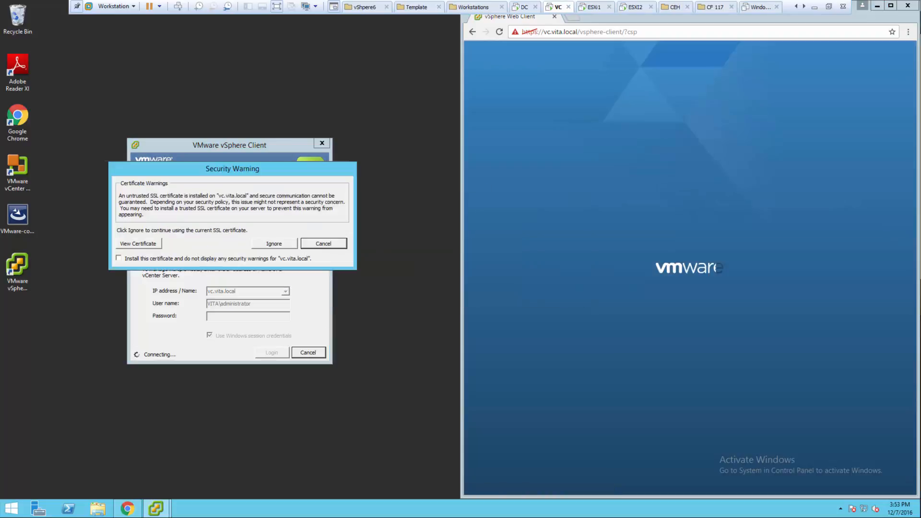
{"action": "left_click", "coordinate": [274, 244]}
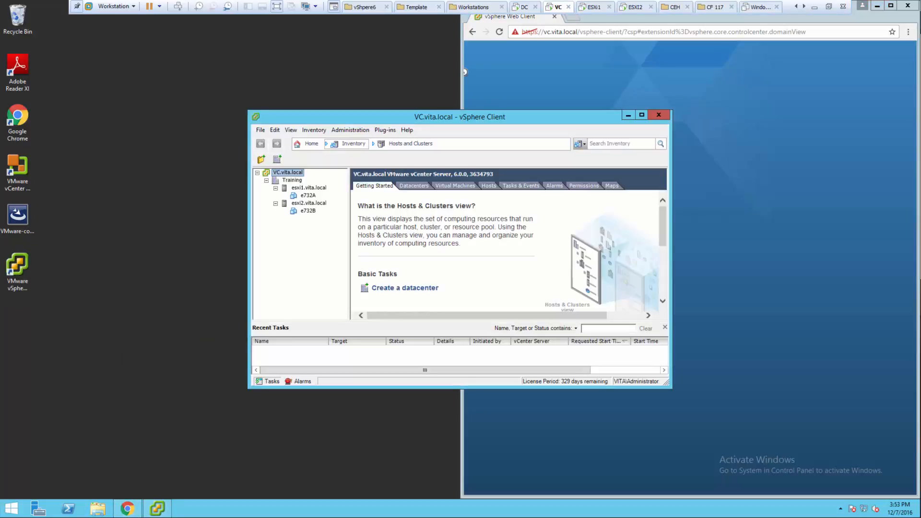
Dock the desktop vSphere Client on the left half of the screen and open Hosts and Clusters in both clients.
{"action": "key", "text": "super+Left"}
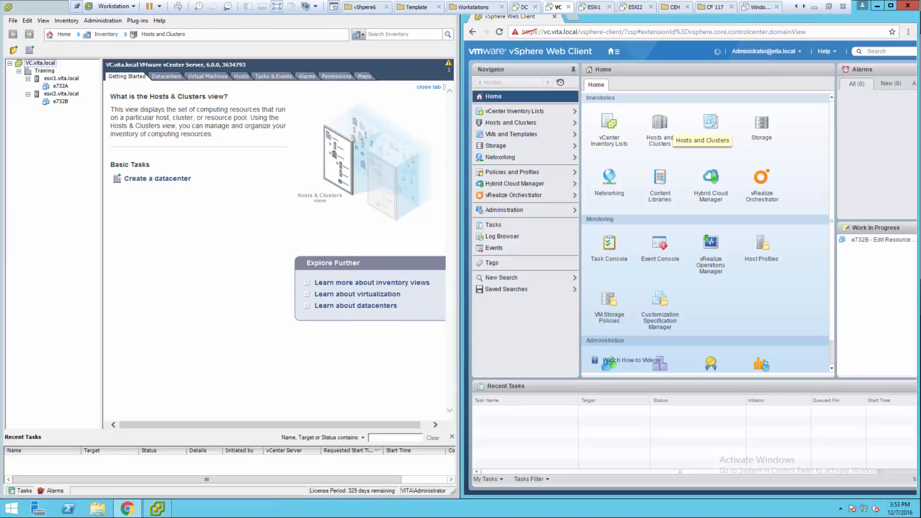
{"action": "left_click", "coordinate": [666, 126]}
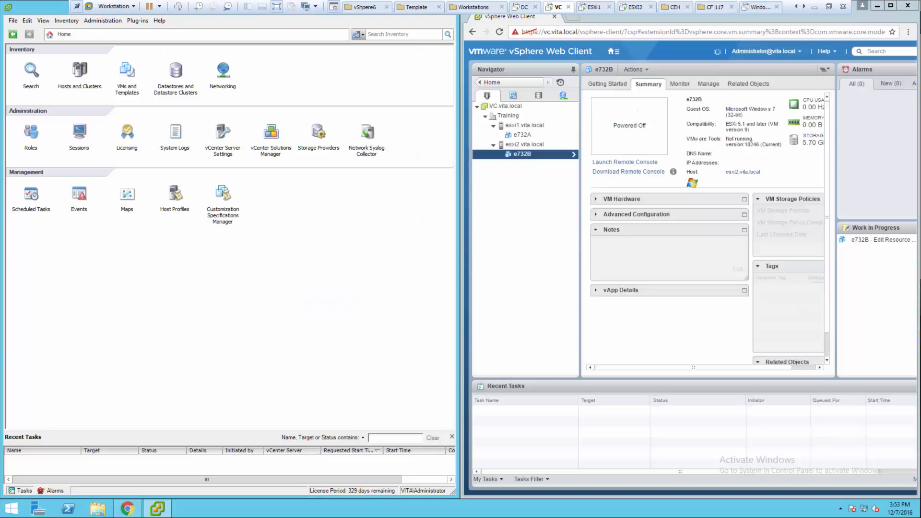
{"action": "left_click", "coordinate": [80, 71]}
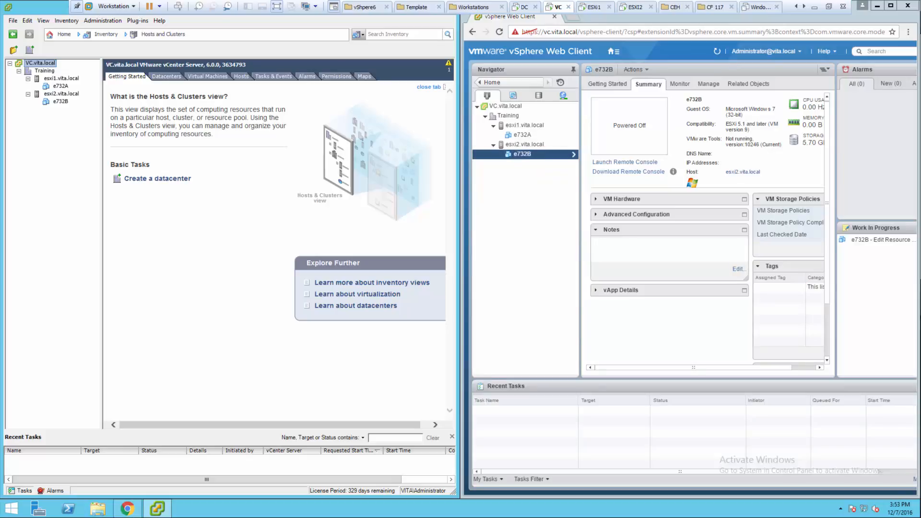
Open the settings of virtual machine e732A in the desktop vSphere Client, acknowledging the restricted-settings notice.
{"action": "left_click", "coordinate": [60, 86]}
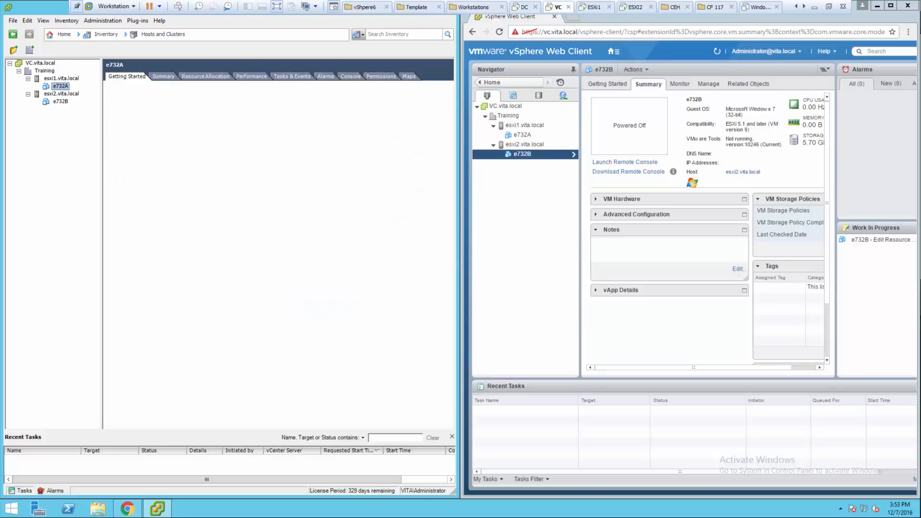
{"action": "right_click", "coordinate": [58, 86]}
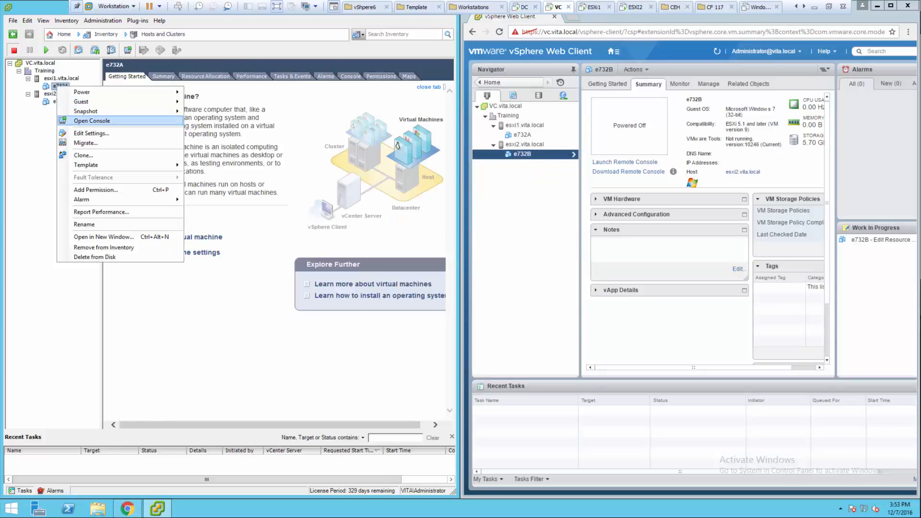
{"action": "left_click", "coordinate": [91, 132]}
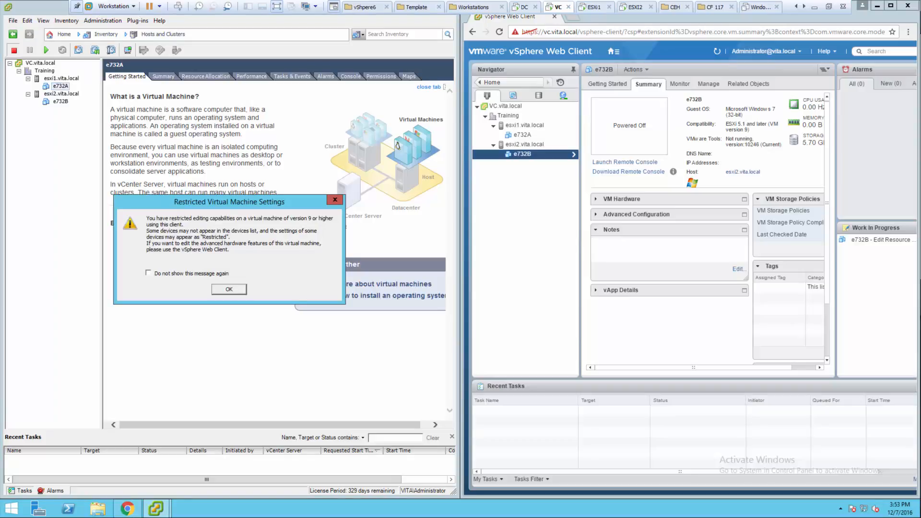
{"action": "key", "text": "Return"}
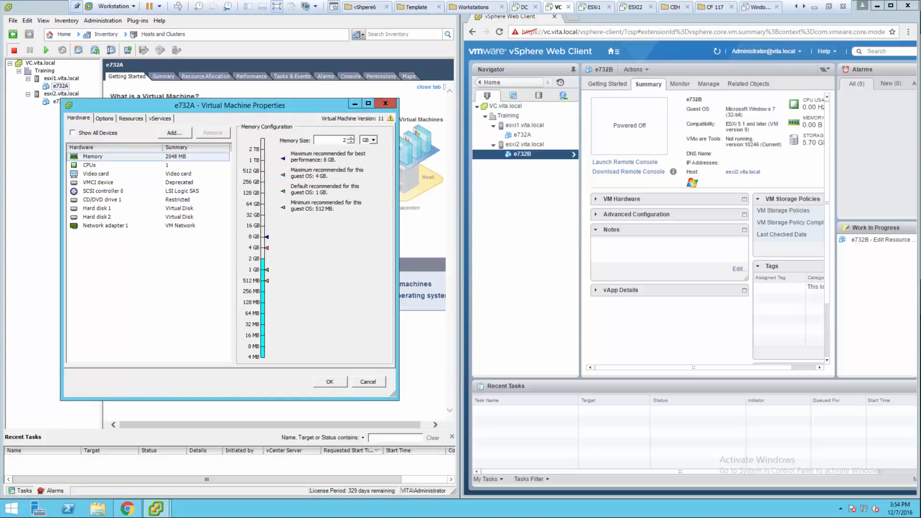
Examine e732A's hardware settings from the CPUs and video card through network adapter 1, and close them without changes.
{"action": "left_click", "coordinate": [90, 165]}
{"action": "left_click", "coordinate": [96, 173]}
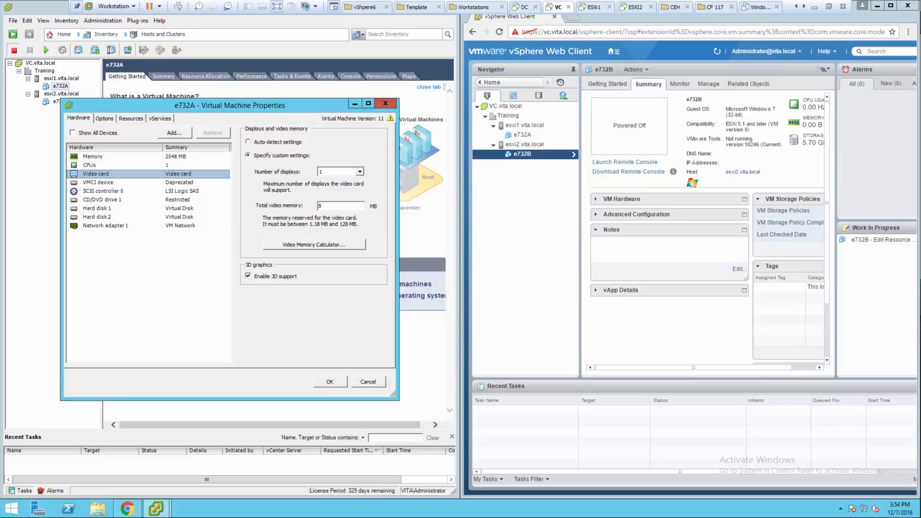
{"action": "key", "text": "Down"}
{"action": "key", "text": "Down"}
{"action": "key", "text": "Down"}
{"action": "key", "text": "Down"}
{"action": "key", "text": "Down"}
{"action": "key", "text": "Down"}
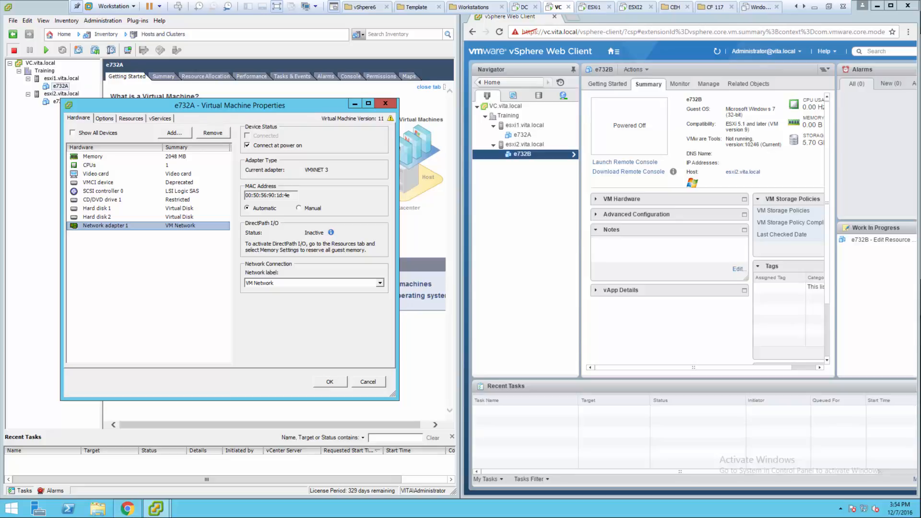
{"action": "left_click", "coordinate": [367, 382]}
Return to the Web Client's home page and open the Storage inventory.
{"action": "left_click", "coordinate": [509, 83]}
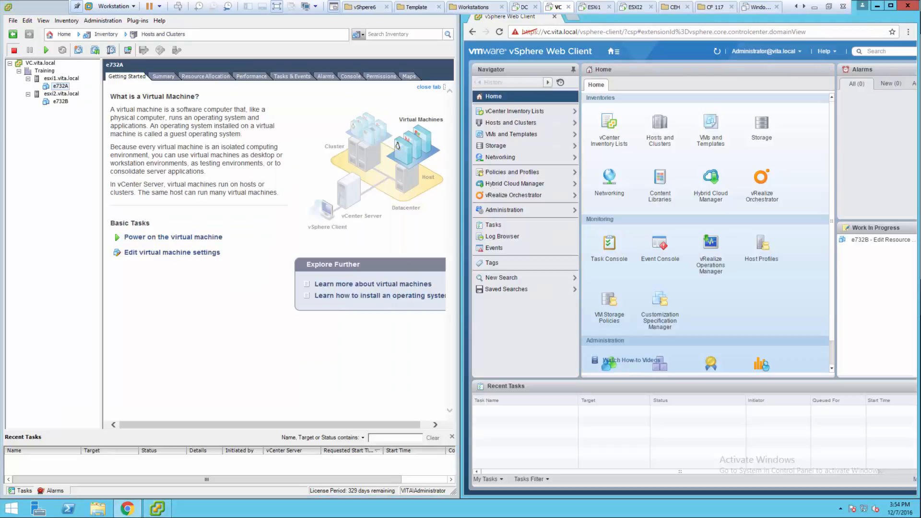
{"action": "left_click", "coordinate": [762, 125]}
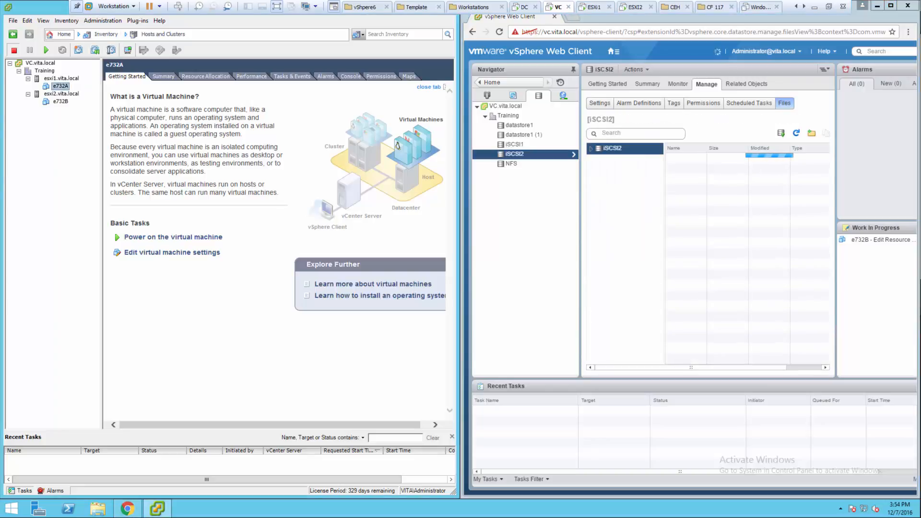
Open the Datastores and Datastore Clusters inventory in the desktop vSphere Client and display the VC.vita.local datastore resources map.
{"action": "left_click", "coordinate": [63, 34]}
{"action": "left_click", "coordinate": [175, 71]}
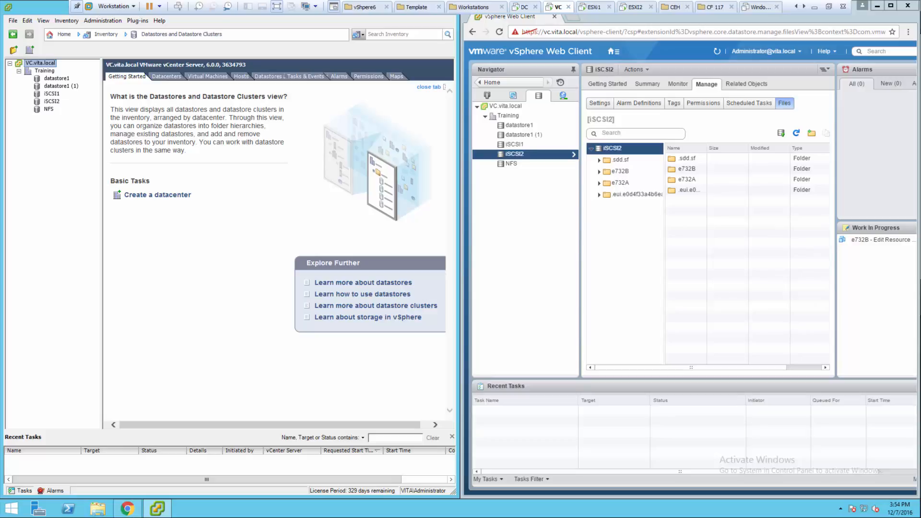
{"action": "left_click", "coordinate": [396, 77]}
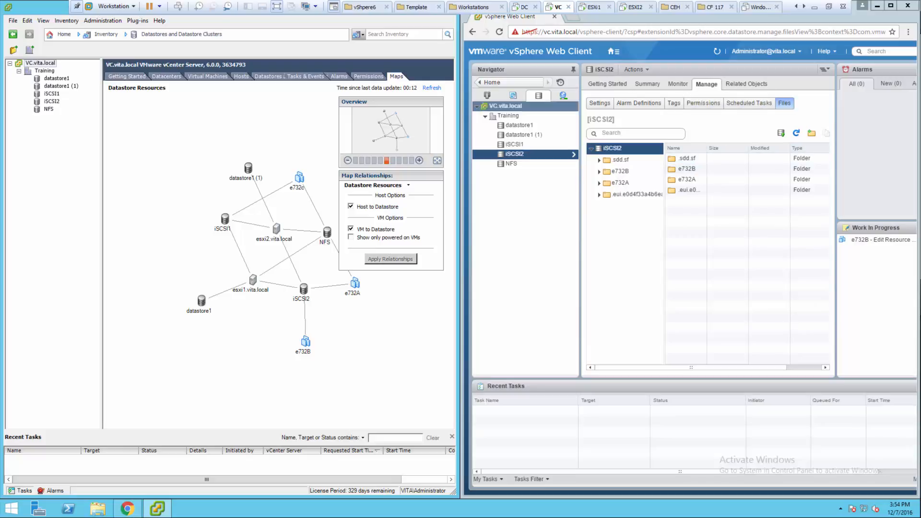
Select the Training datacenter in the Web Client and look through its summary, monitoring, management and related objects views.
{"action": "left_click", "coordinate": [508, 116]}
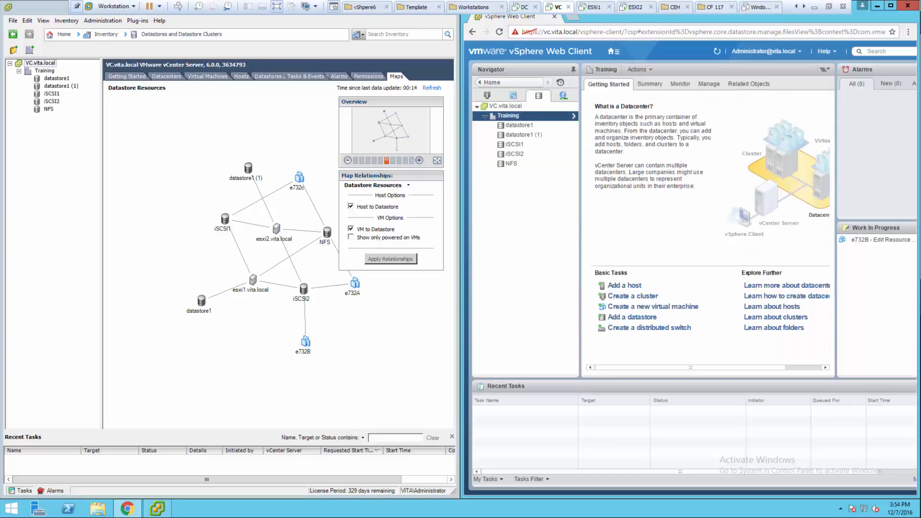
{"action": "left_click", "coordinate": [649, 84]}
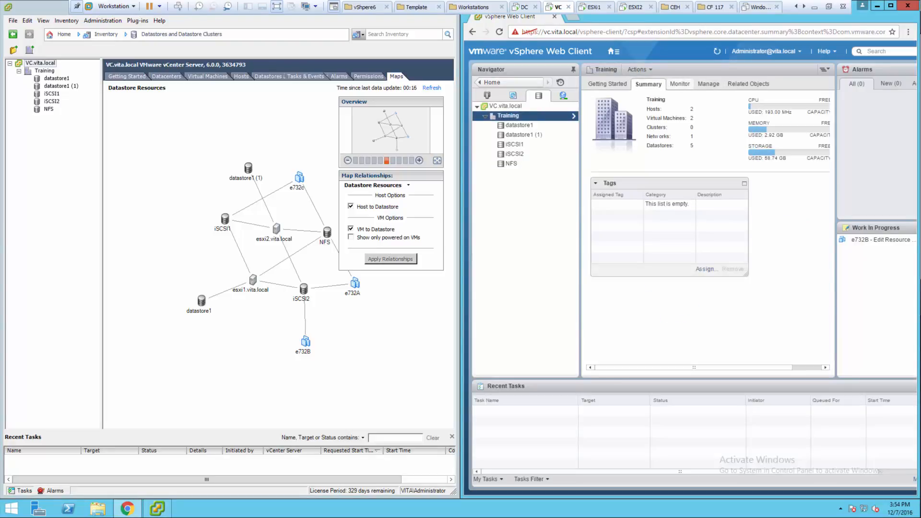
{"action": "left_click", "coordinate": [680, 84]}
{"action": "left_click", "coordinate": [706, 84]}
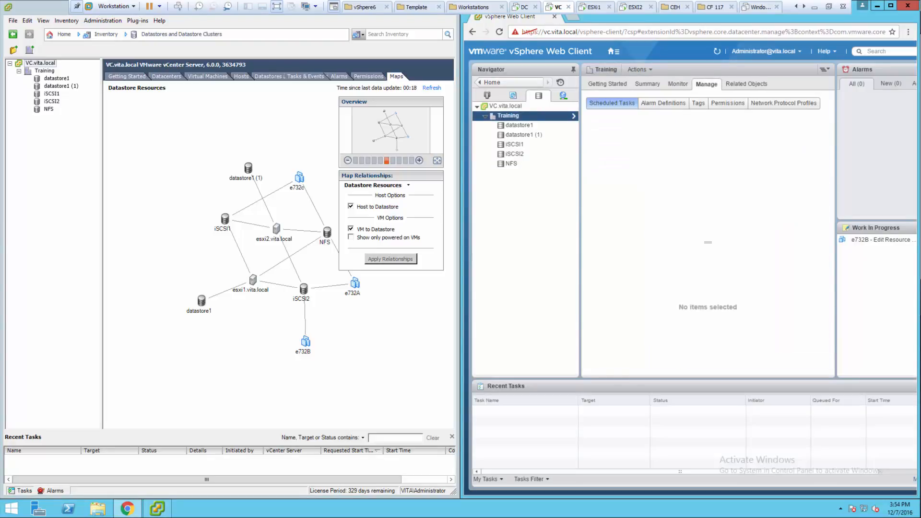
{"action": "left_click", "coordinate": [746, 84]}
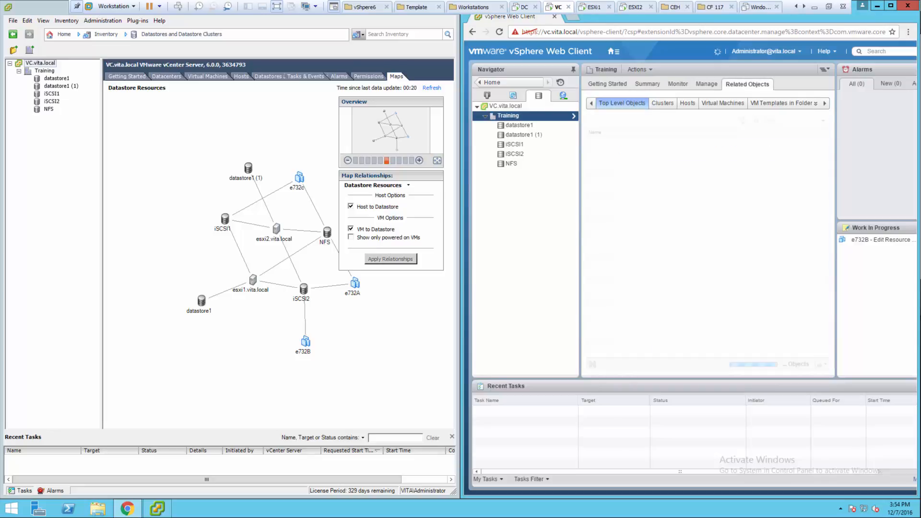
Maximize the Web Client and examine Training's related uplink port groups, datastores, datastore clusters, virtual machines and top level objects.
{"action": "left_click", "coordinate": [891, 5]}
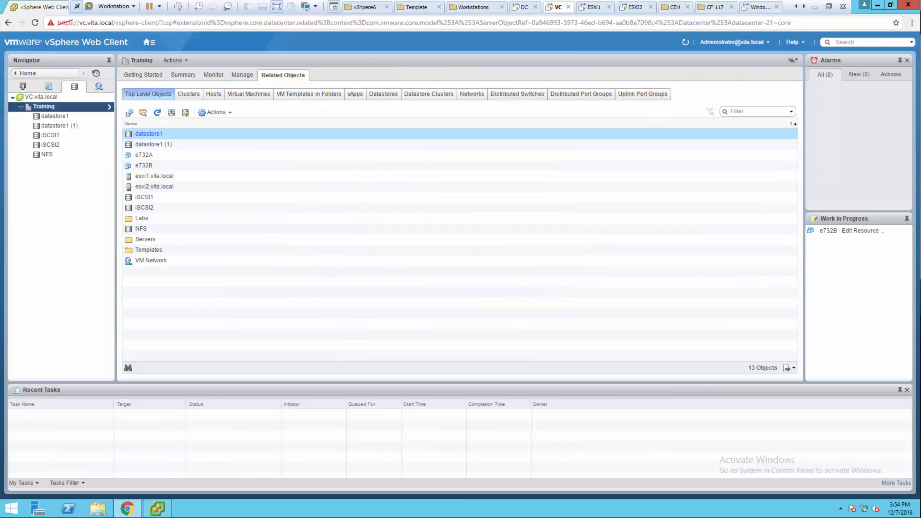
{"action": "left_click", "coordinate": [642, 93]}
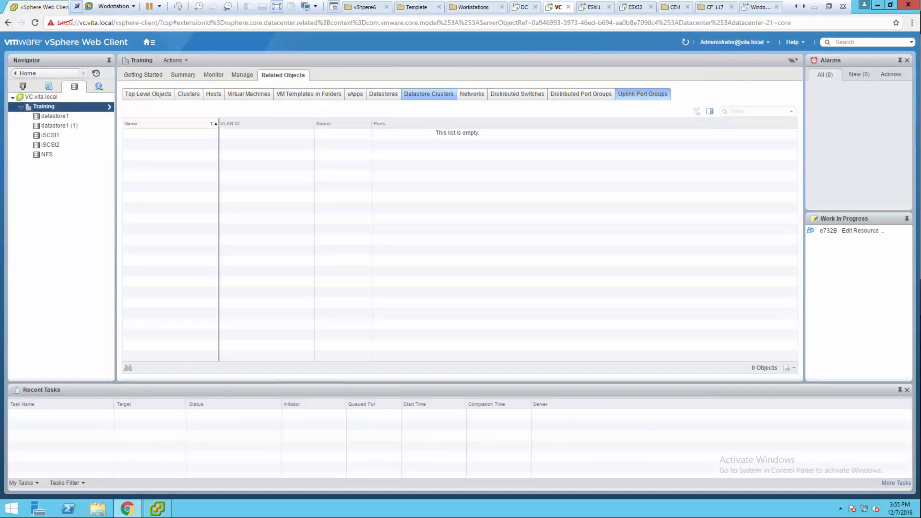
{"action": "left_click", "coordinate": [383, 94]}
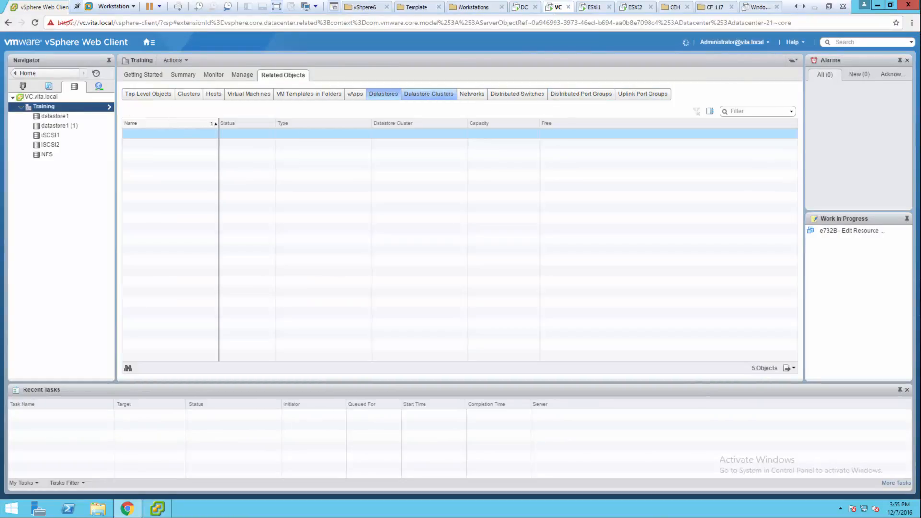
{"action": "left_click", "coordinate": [428, 94]}
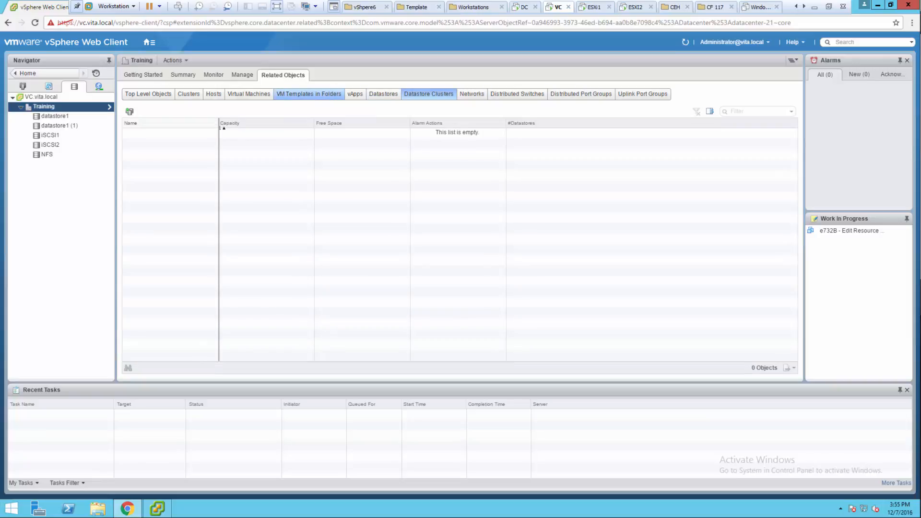
{"action": "left_click", "coordinate": [249, 93]}
{"action": "left_click", "coordinate": [148, 93]}
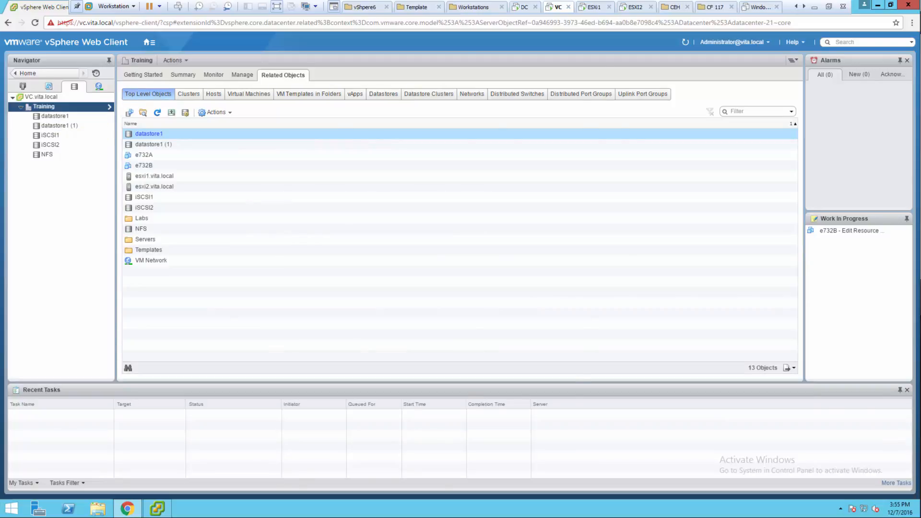
Dock the Web Client back on the right half of the screen and return to its home page.
{"action": "key", "text": "super+Right"}
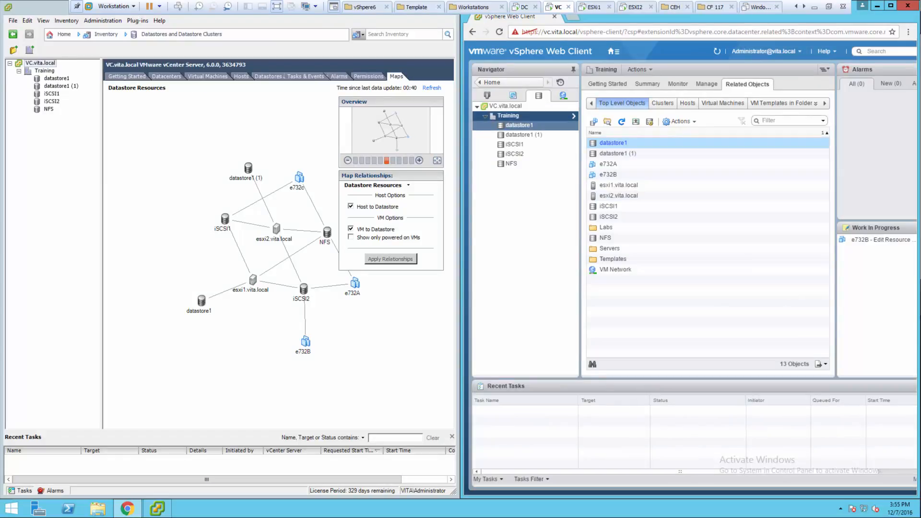
{"action": "left_click", "coordinate": [491, 83]}
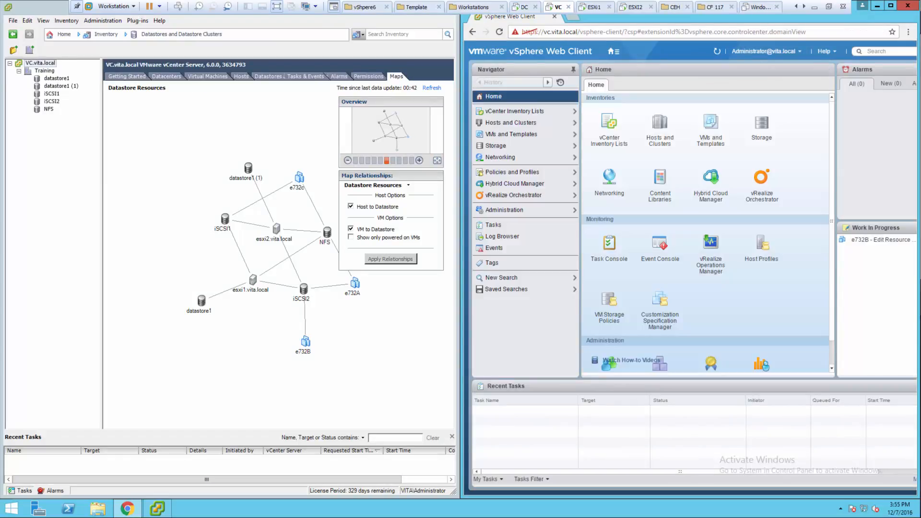